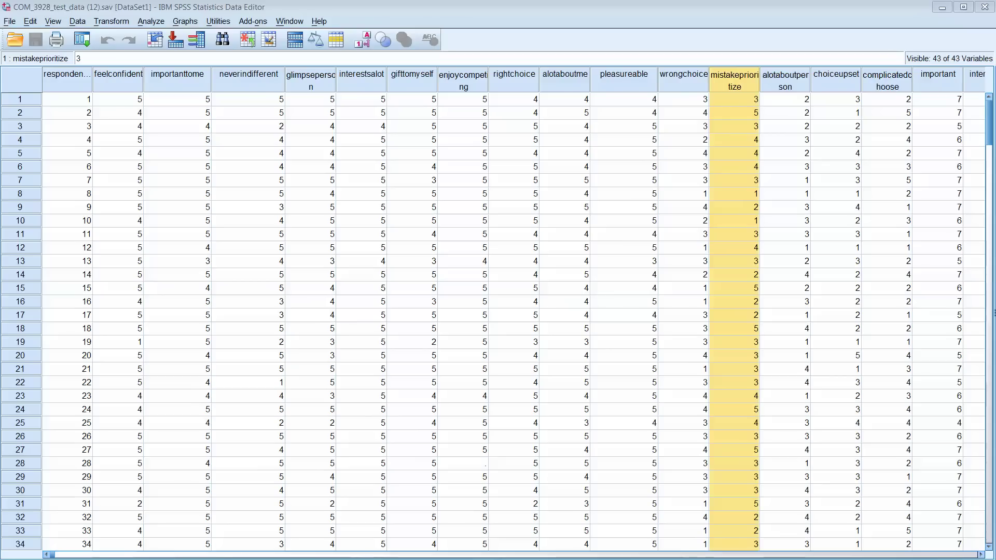
Step: Set up an Independent-Samples T Test and remove unisum from the test variables
click(150, 21)
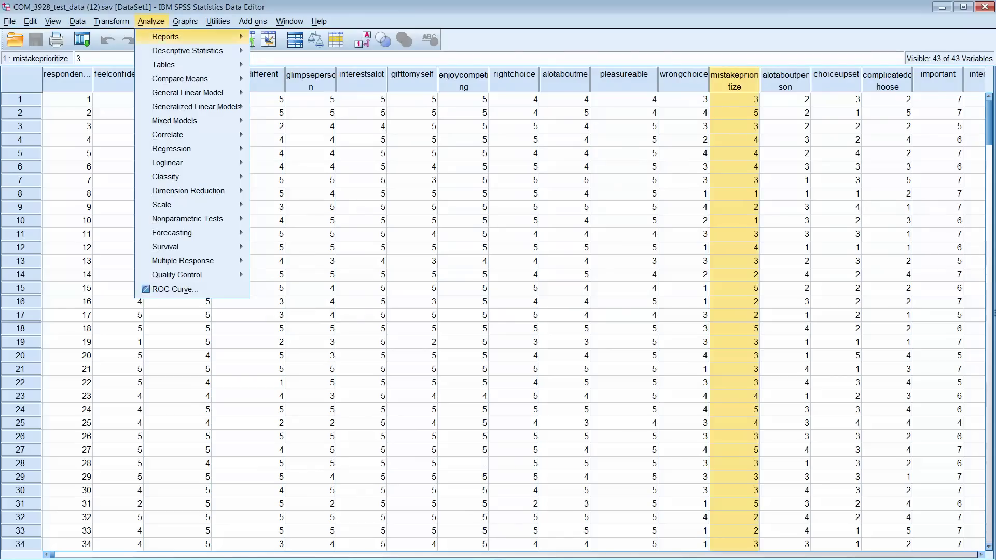
mouse_move(180, 78)
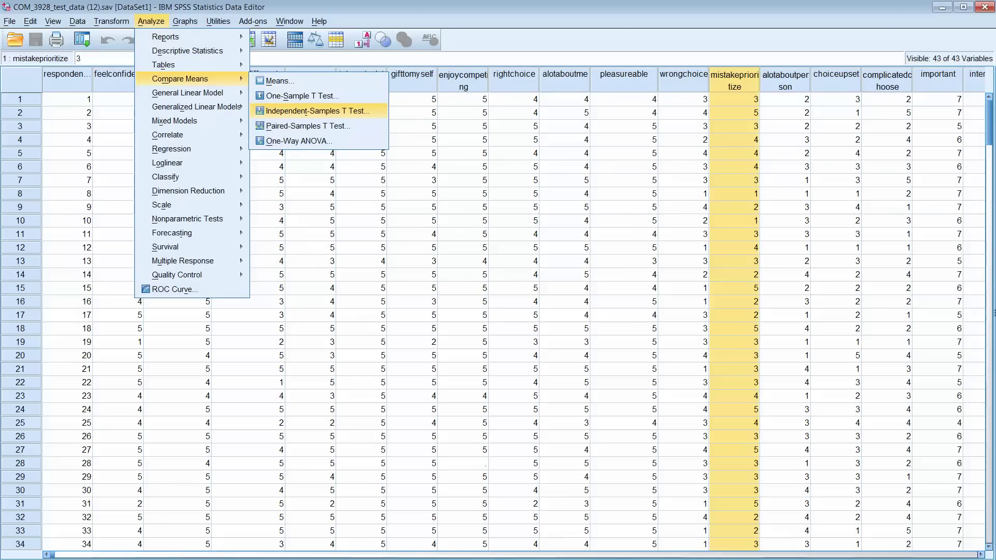
click(318, 111)
click(528, 252)
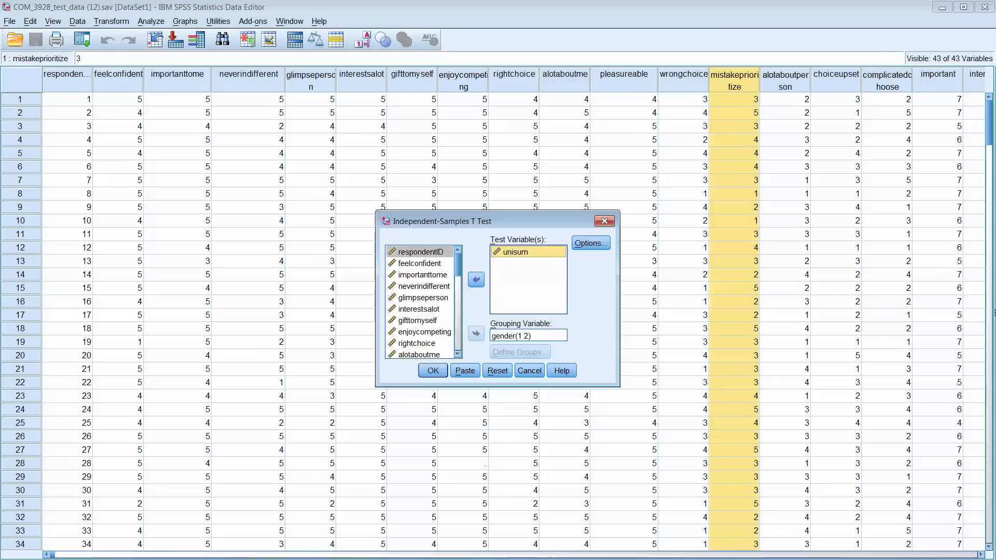
click(476, 280)
Step: Add multisum as the test variable of the Independent-Samples T Test
mouse_move(458, 307)
mouse_down()
mouse_move(457, 269)
mouse_move(457, 300)
mouse_up()
scroll(421, 301, down, 2)
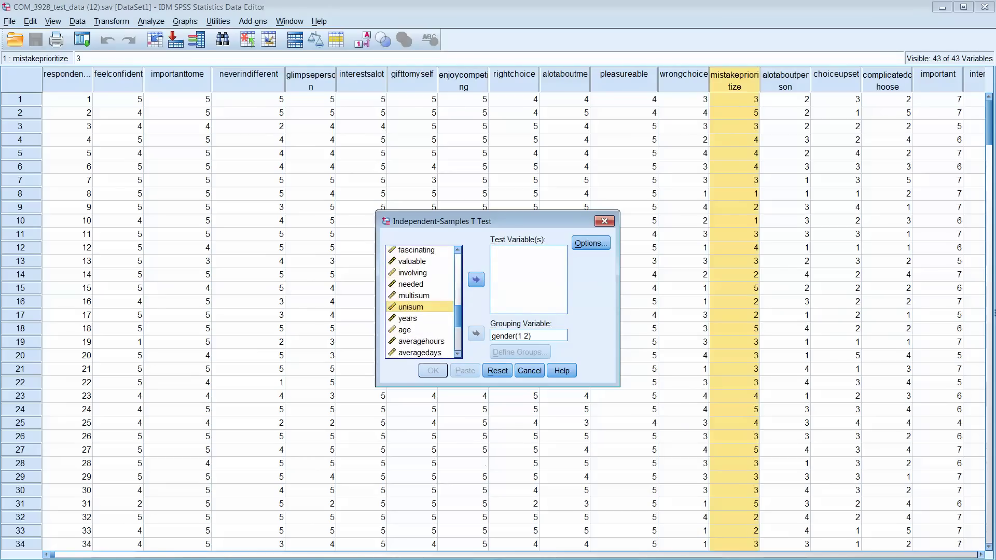
click(419, 296)
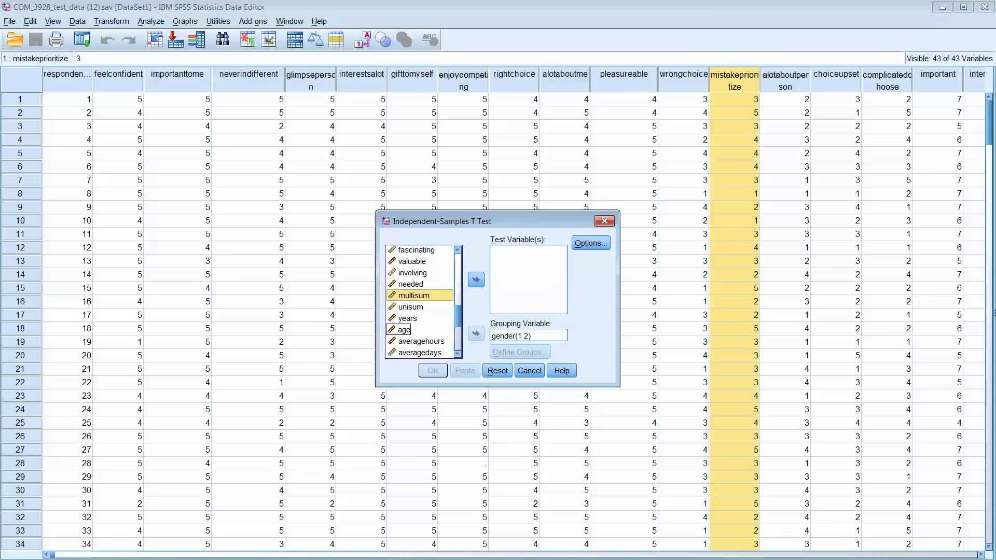
key(ctrl+Down)
key(ctrl+Down)
key(ctrl+Up)
key(ctrl+Up)
click(475, 279)
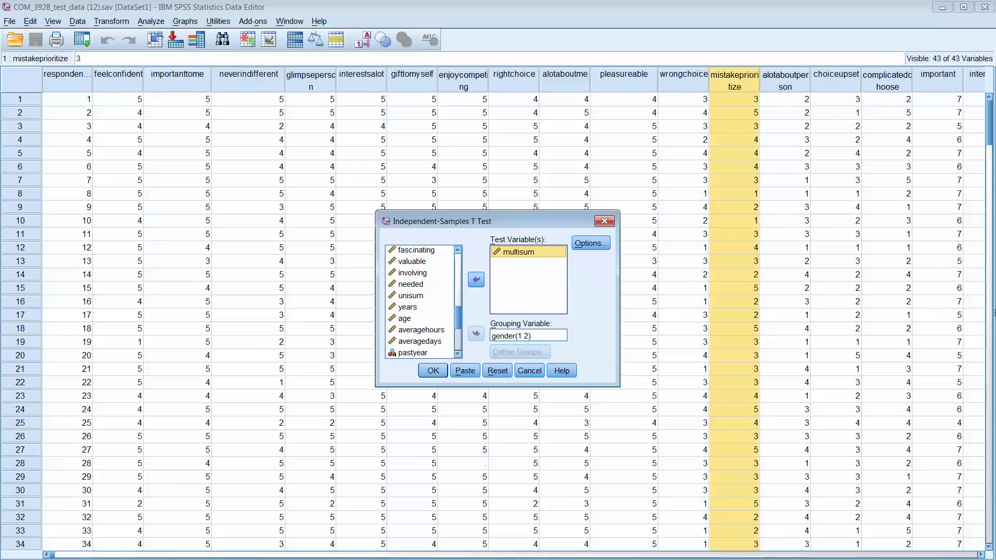
Step: Confirm group values 1 and 2 for the gender grouping variable and run the t test on multisum
click(529, 335)
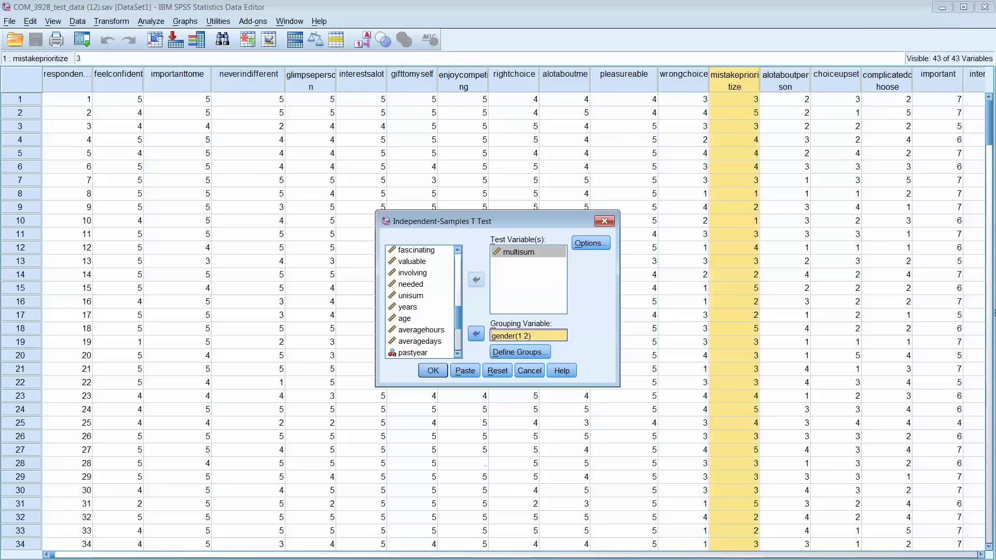
click(530, 335)
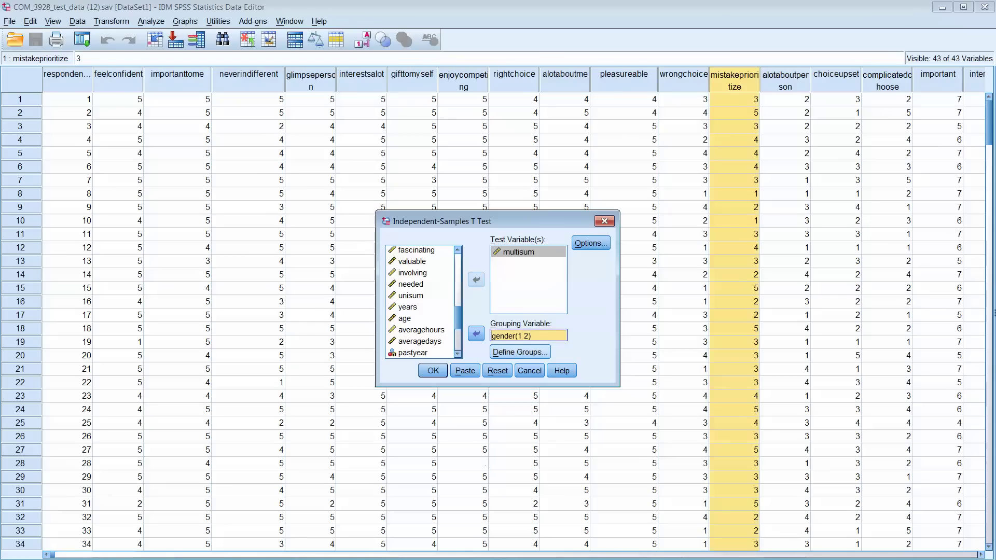
click(520, 352)
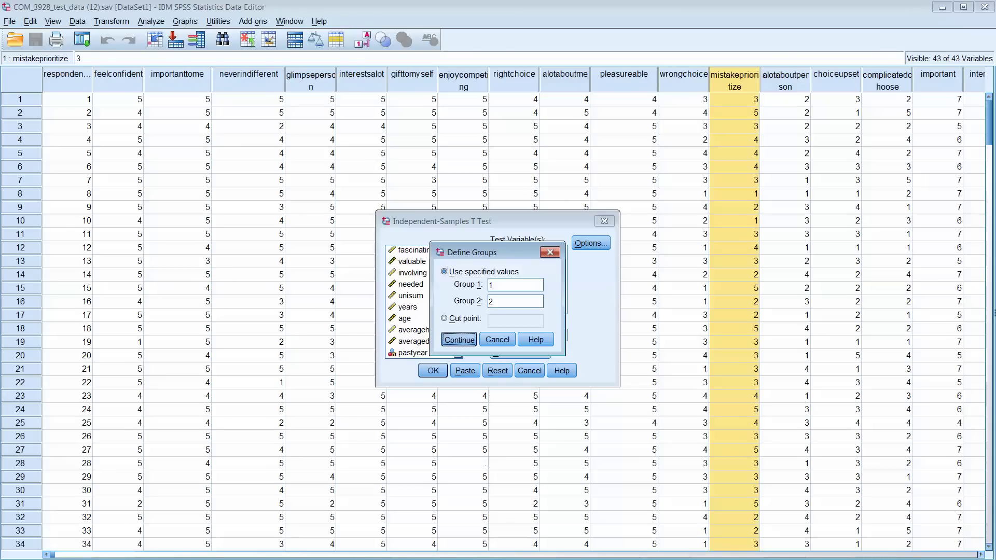
key(Return)
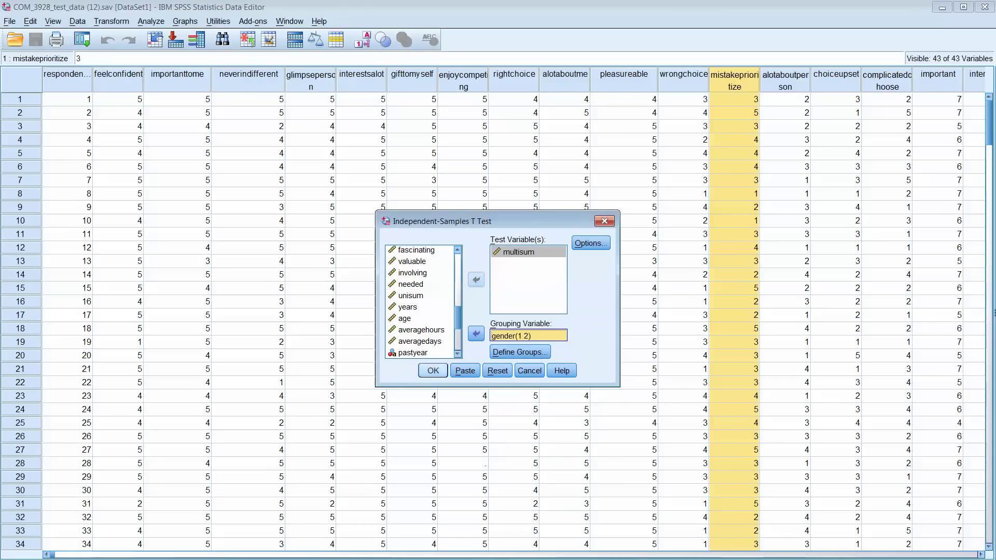
key(Return)
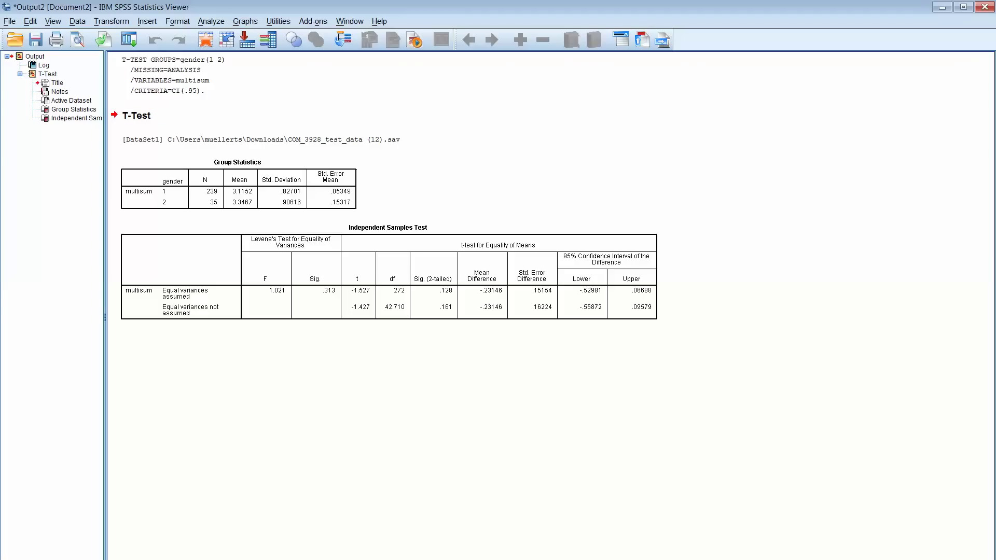
Step: Return from the output to the data set and start another Independent-Samples T Test
key(alt+p)
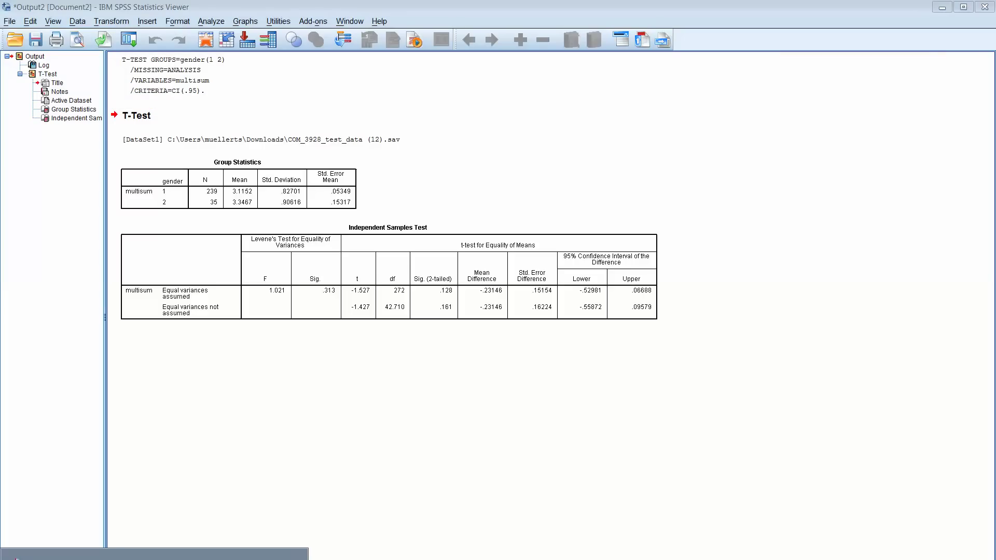
key(alt+Tab)
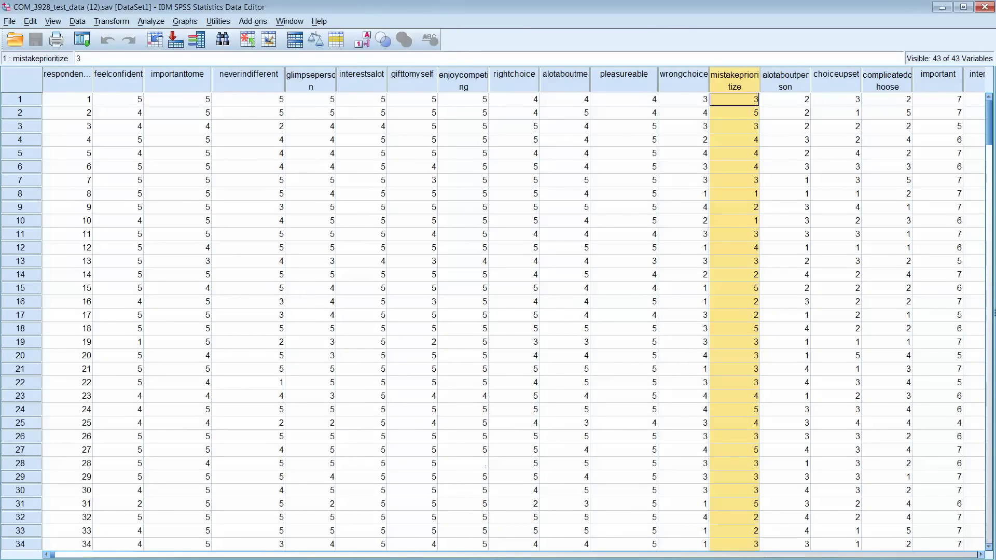
key(alt+a)
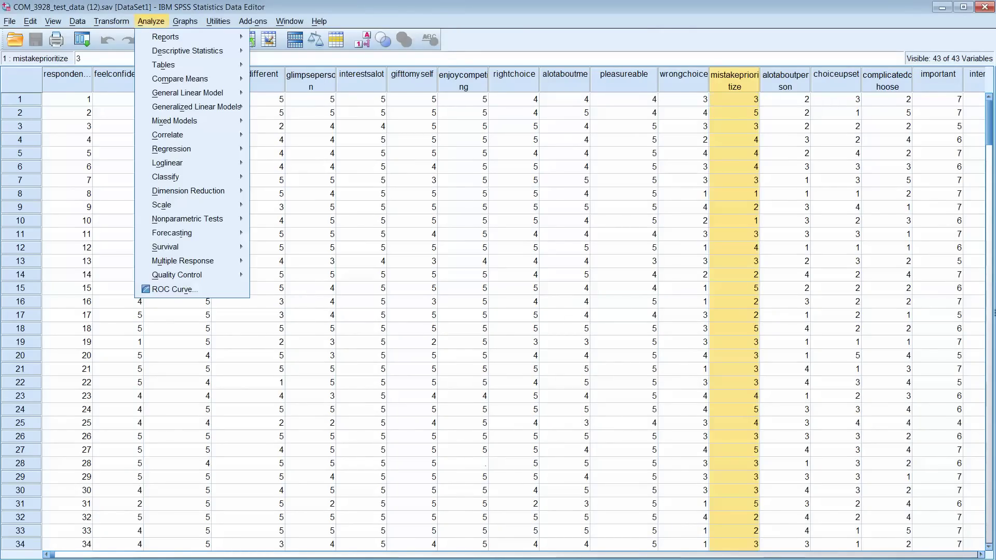
mouse_move(192, 79)
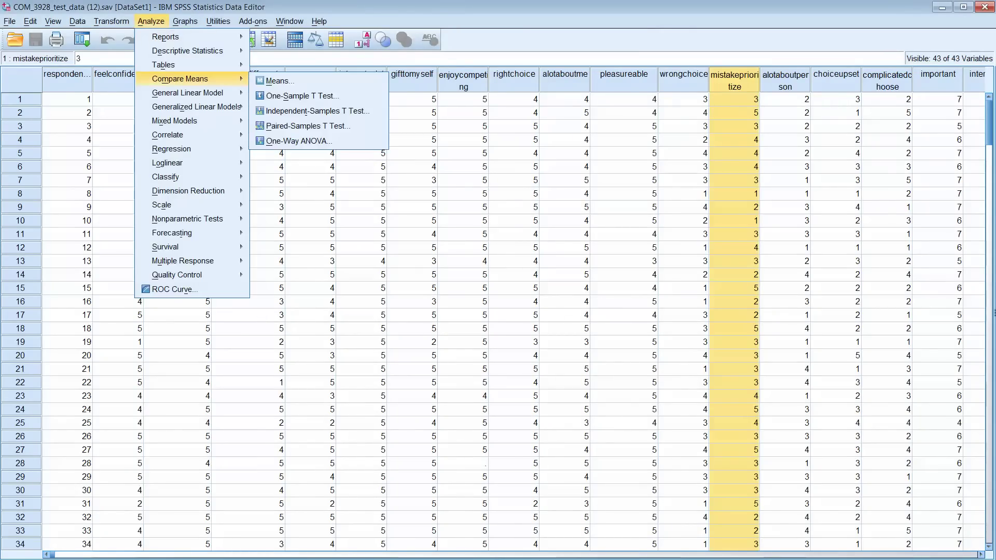
key(Right)
key(Down)
key(Down)
key(Return)
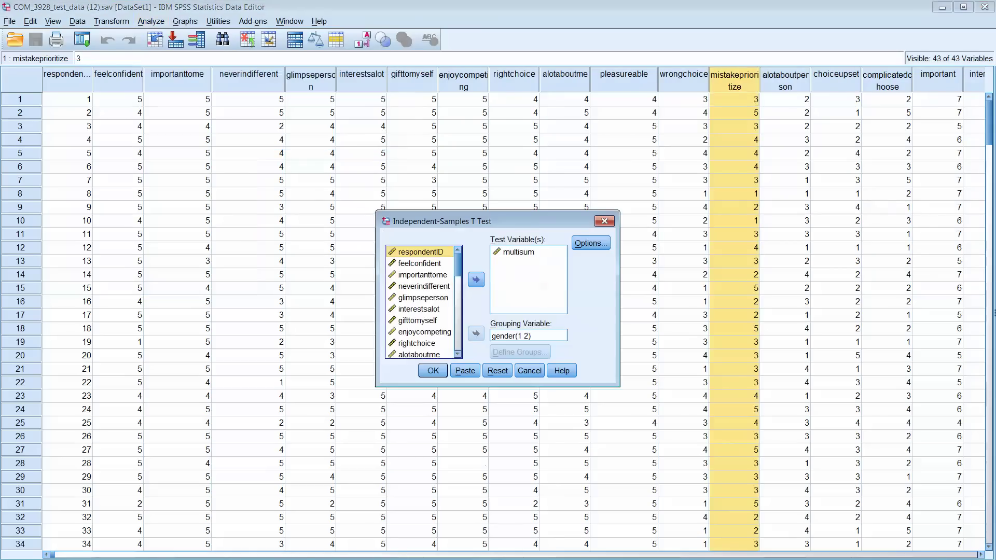
Step: Replace multisum with unisum as the test variable
click(528, 252)
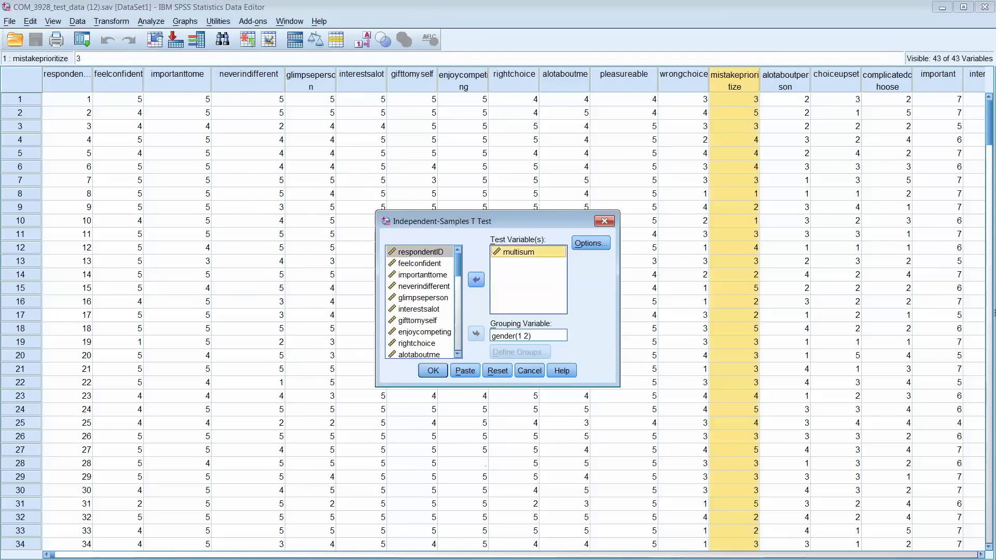
click(475, 280)
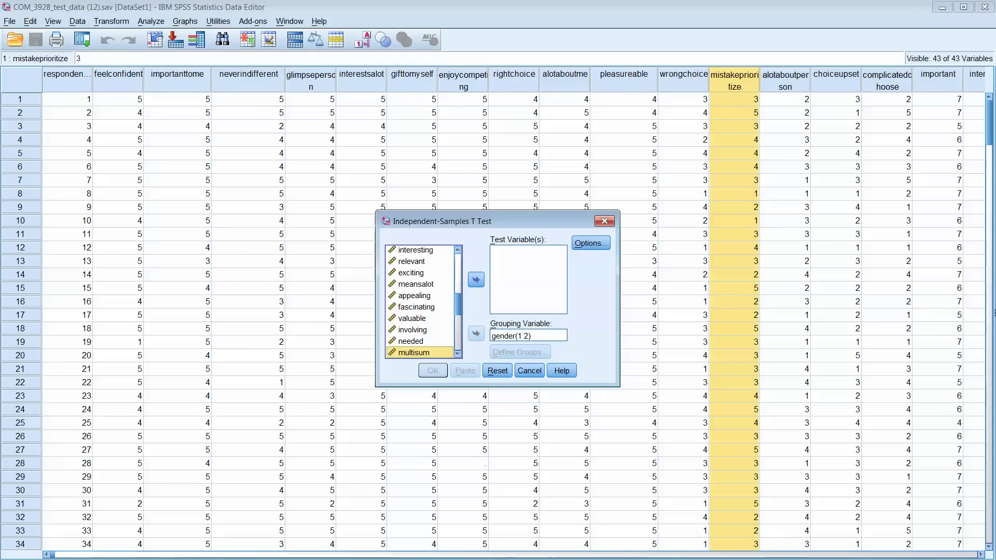
scroll(420, 301, down, 3)
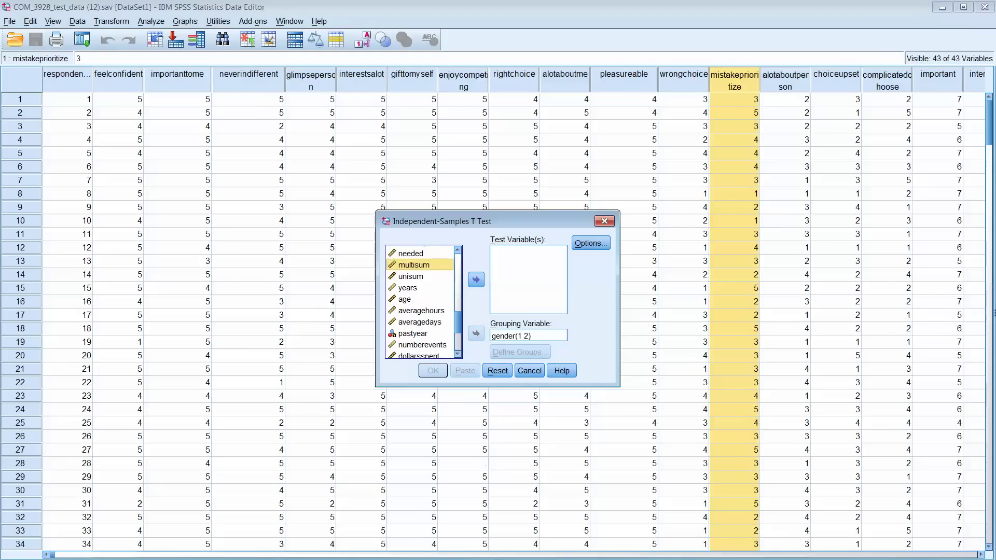
click(419, 276)
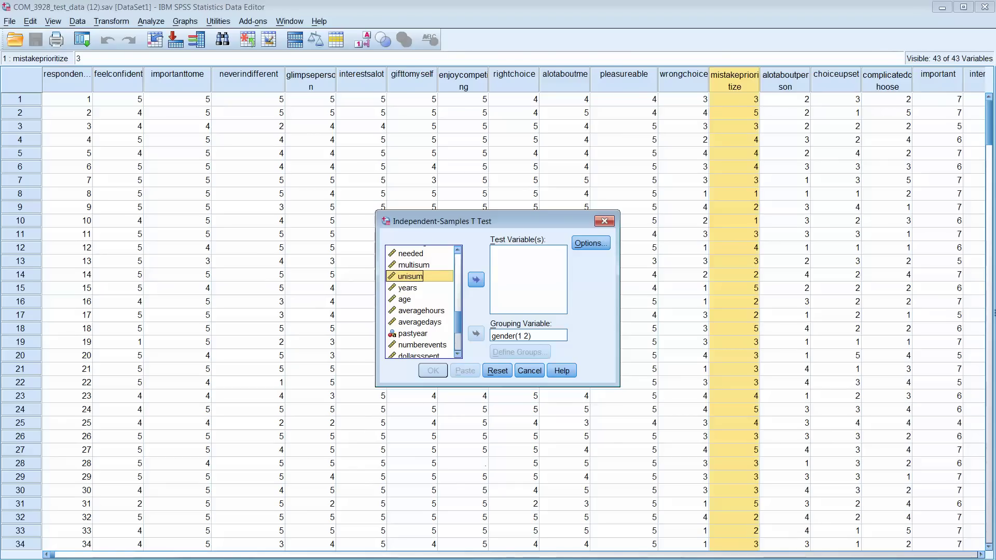
click(475, 279)
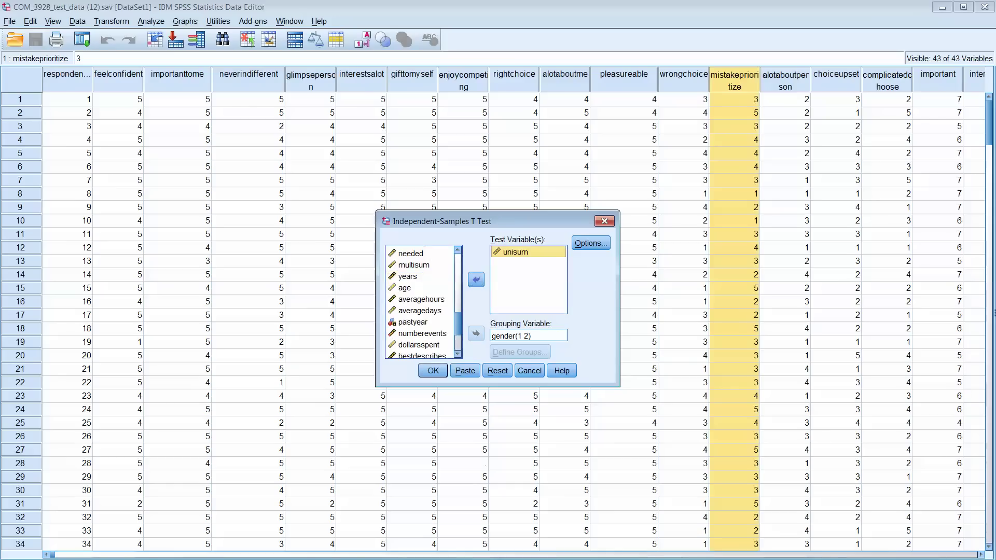
Step: Confirm gender as the grouping variable for the unisum test, with group values 1 and 2
click(528, 336)
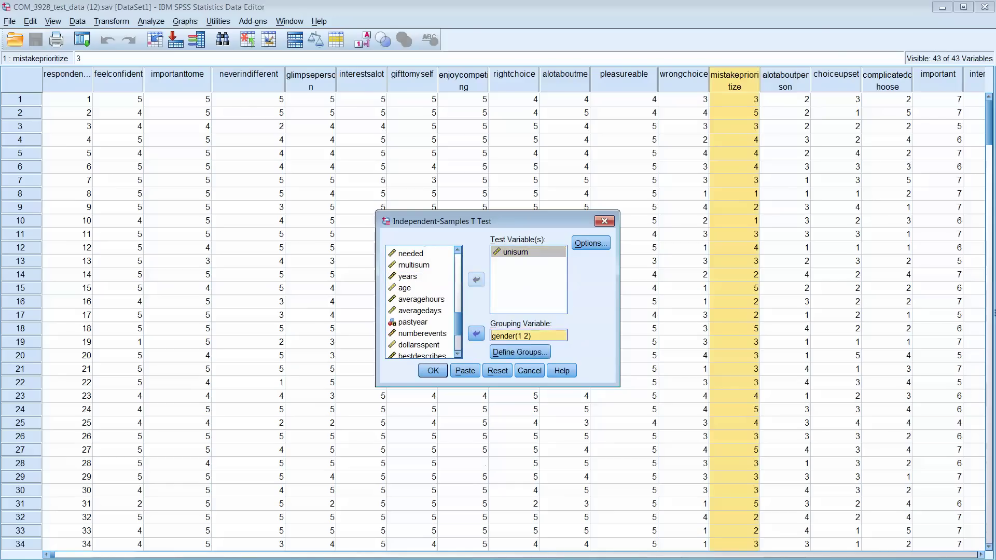
click(520, 351)
key(Return)
click(516, 252)
click(528, 336)
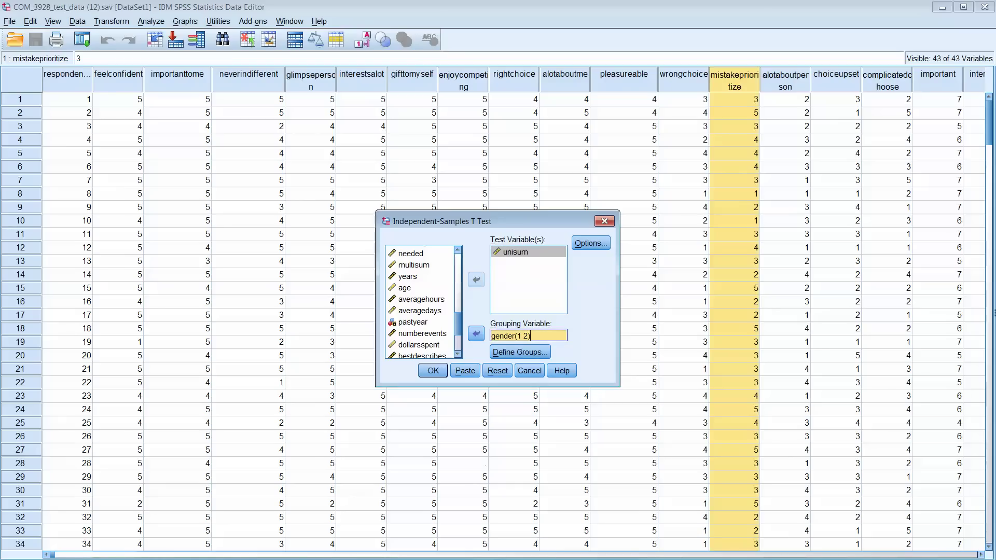